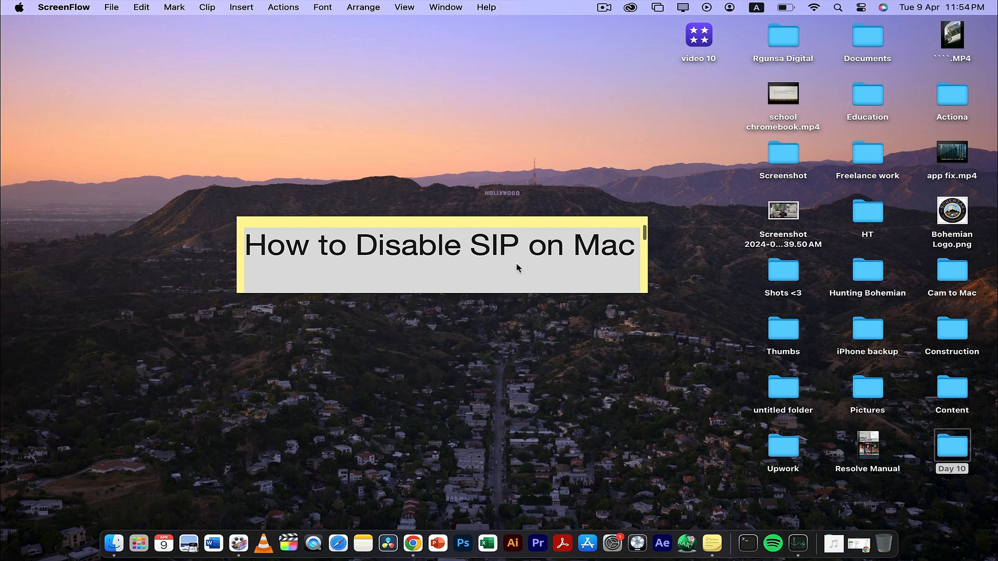
scroll(517, 268, "down", 3)
scroll(517, 268, "down", 2)
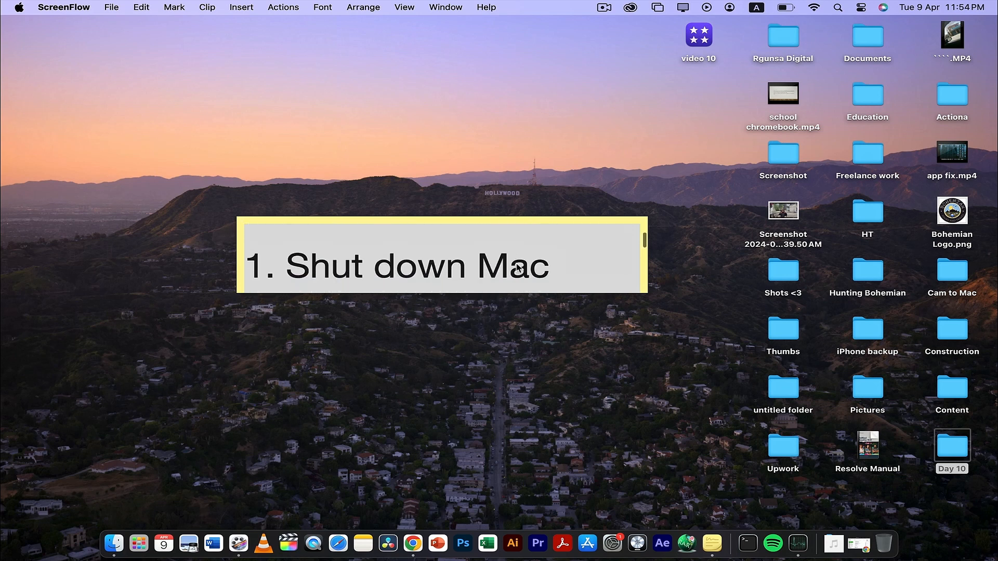
scroll(517, 268, "down", 2)
scroll(517, 268, "up", 1)
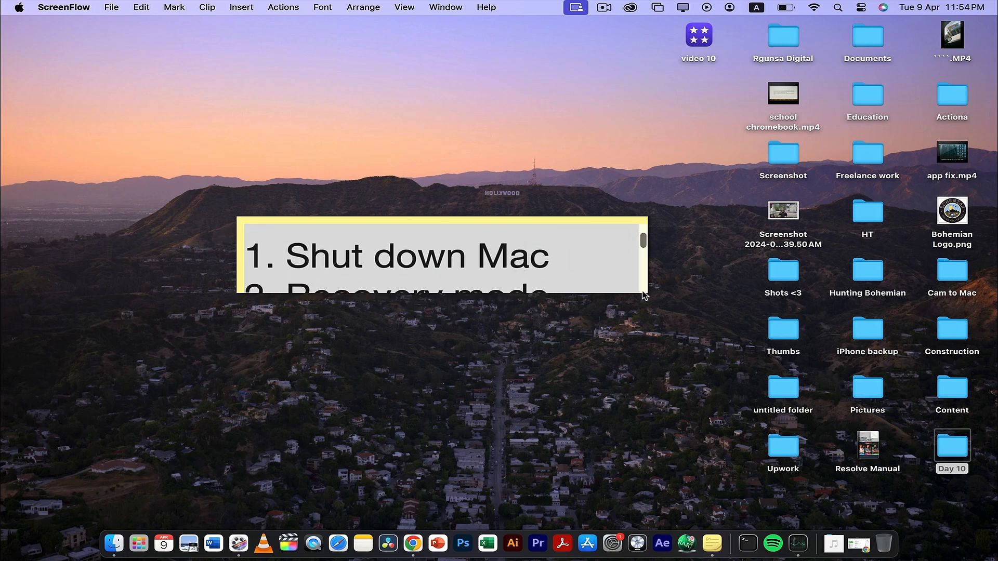
Enlarge the note by dragging its bottom-left corner outward until step 3 is visible
left_click(237, 293)
left_click_drag(237, 294, 177, 442)
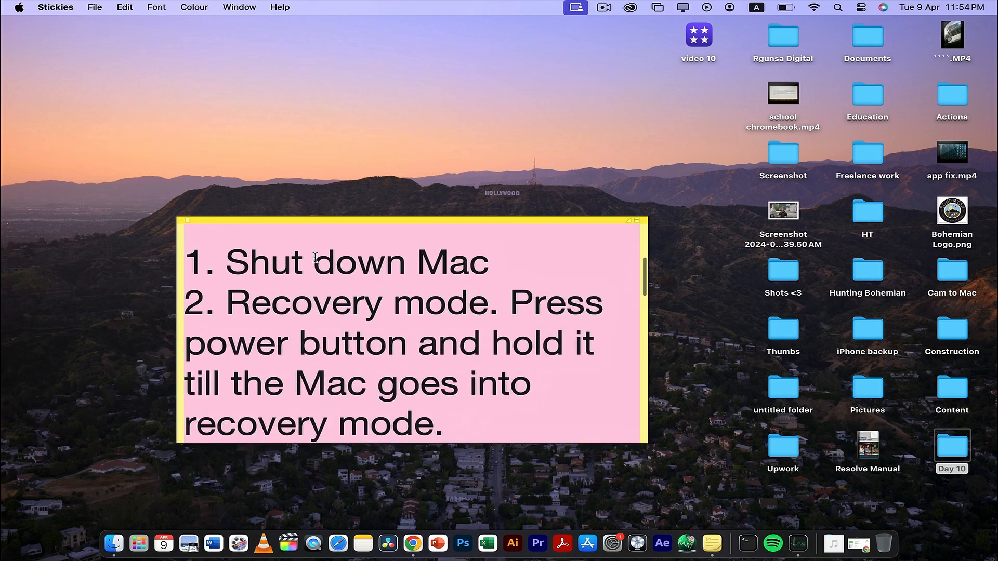
scroll(318, 261, "down", 2)
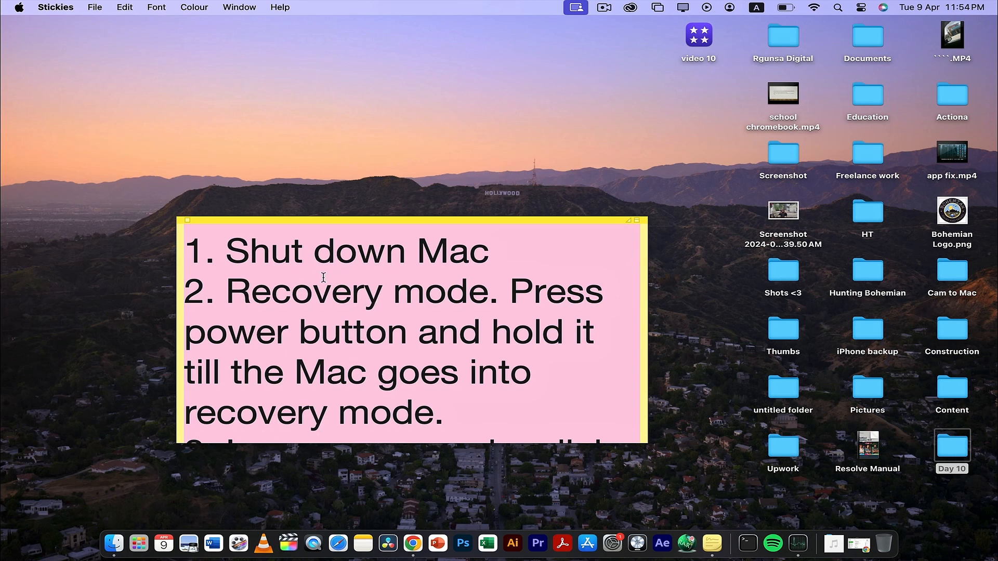
left_click_drag(178, 441, 97, 471)
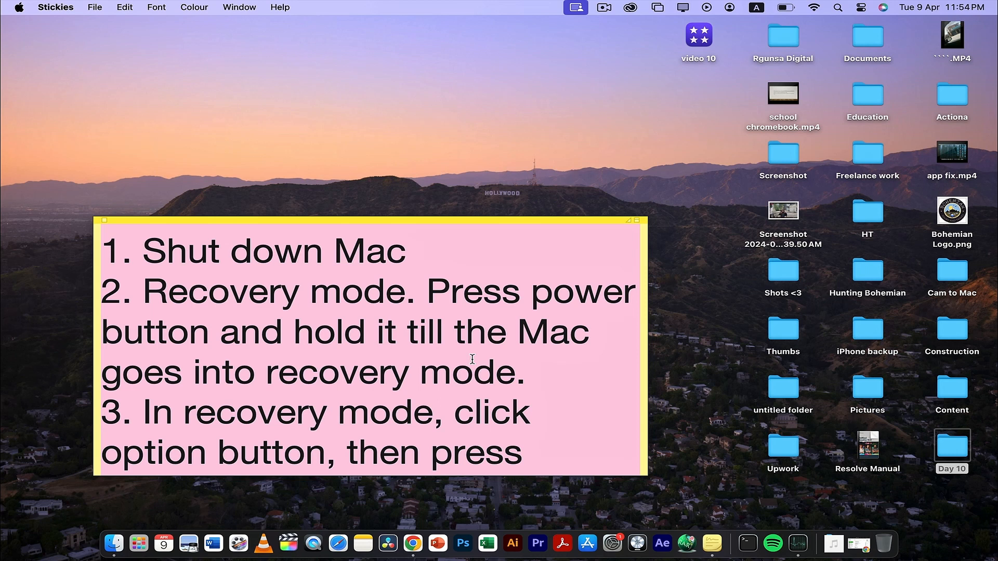
Insert blank lines after step 1 and after step 2 to separate the first three steps
left_click(426, 261)
key("Return")
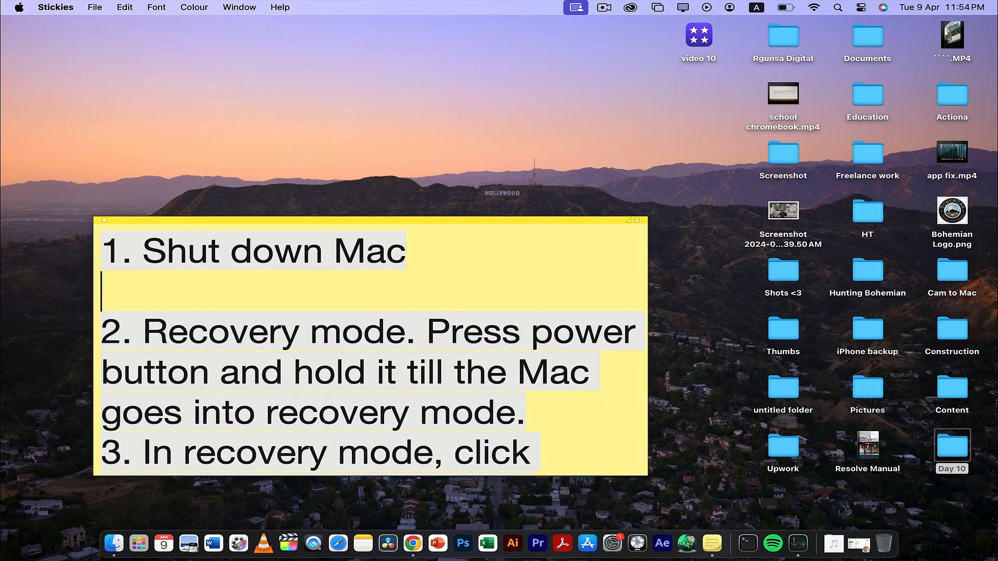
key("Return")
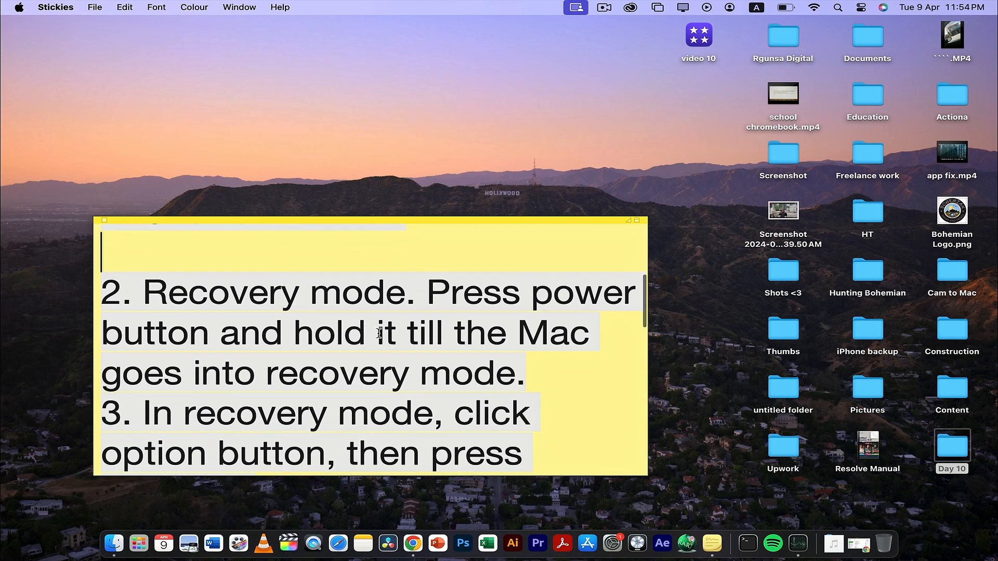
left_click(526, 373)
key("Return")
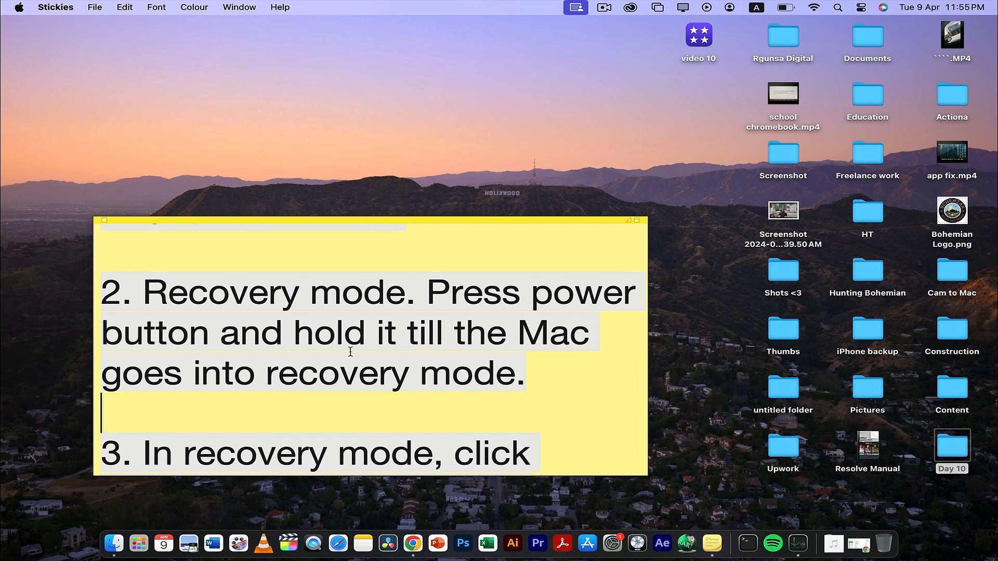
scroll(351, 352, "down", 4)
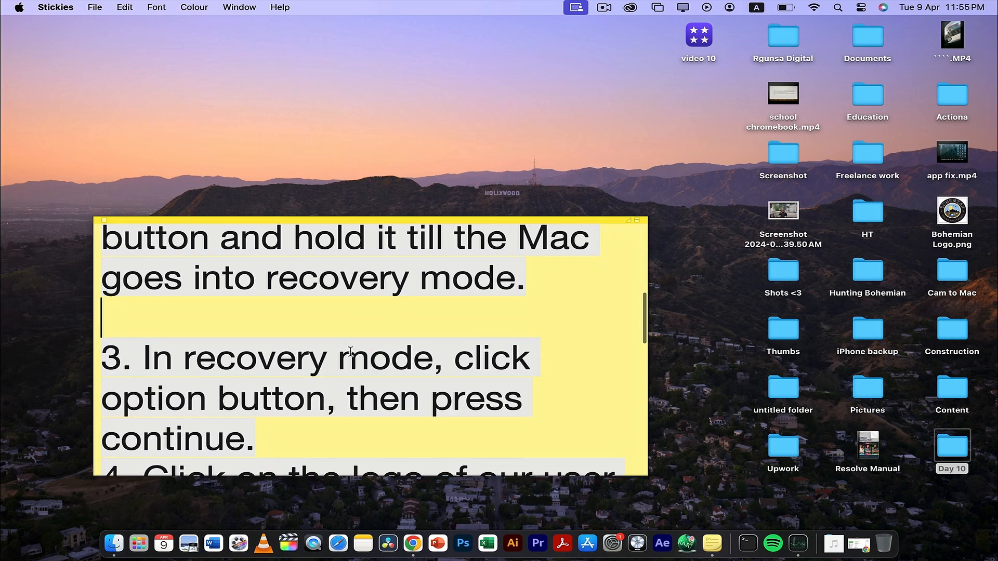
scroll(350, 352, "down", 2)
Insert a blank line after each of steps 3, 4 and 5
left_click(326, 378)
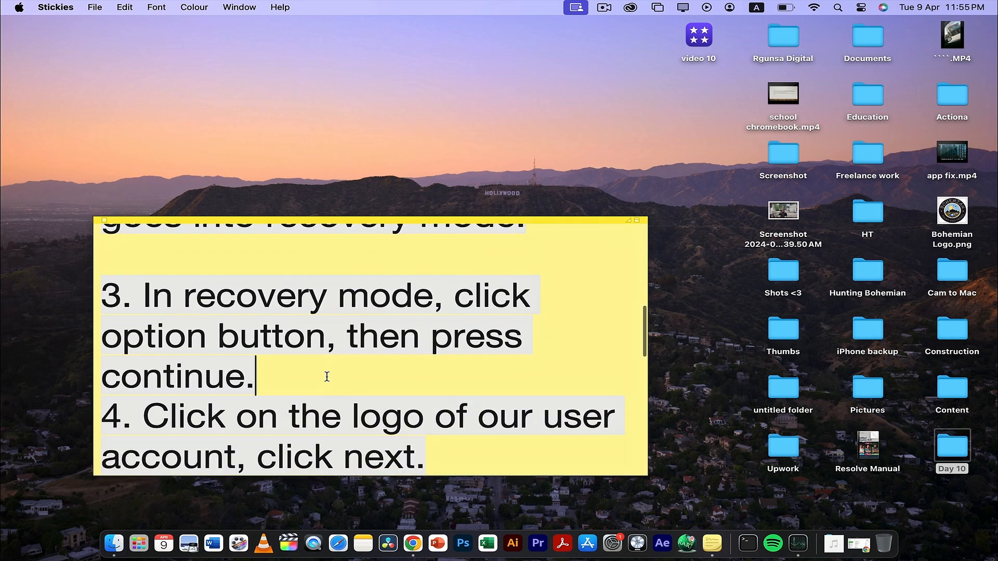
key("Return")
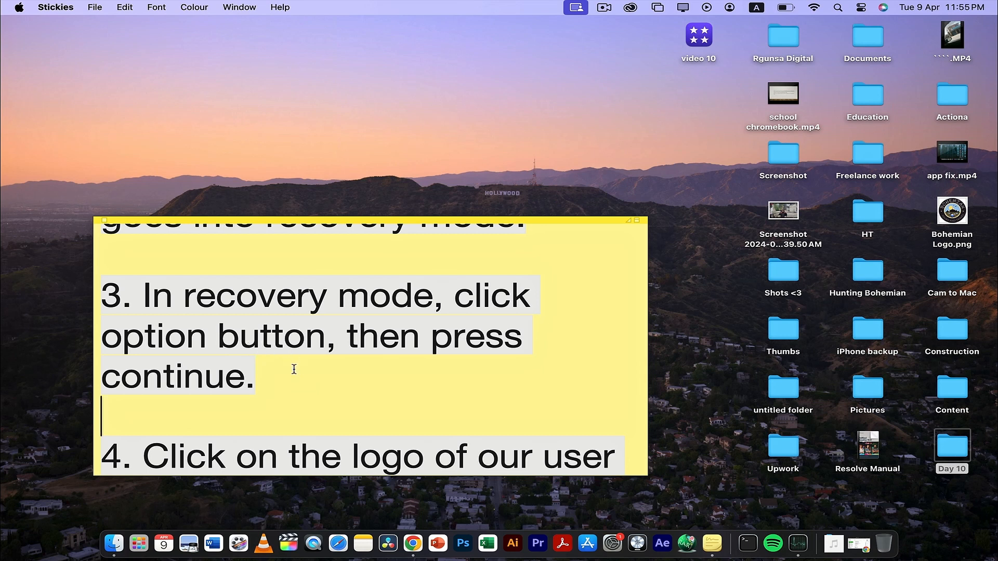
scroll(343, 373, "down", 3)
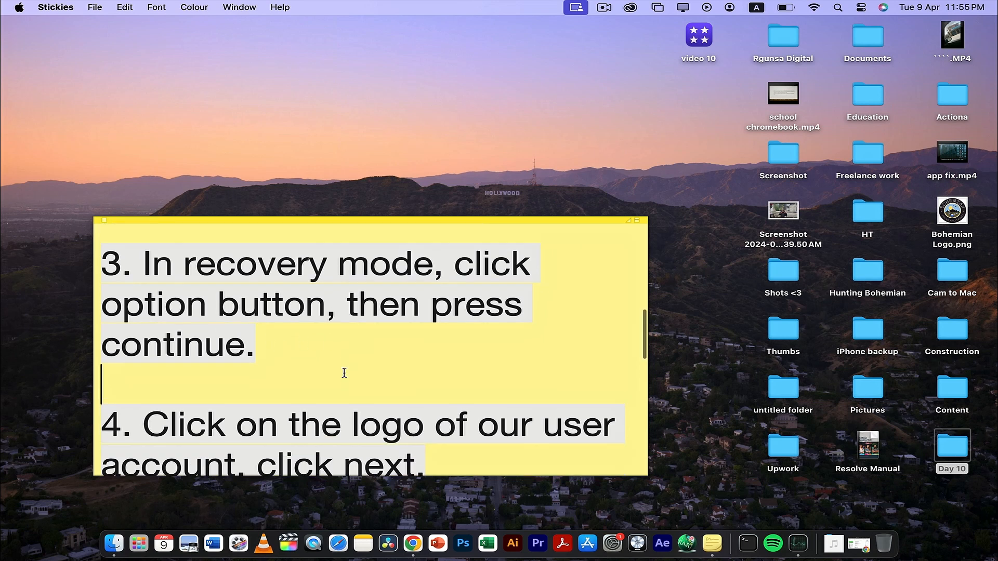
scroll(344, 373, "down", 2)
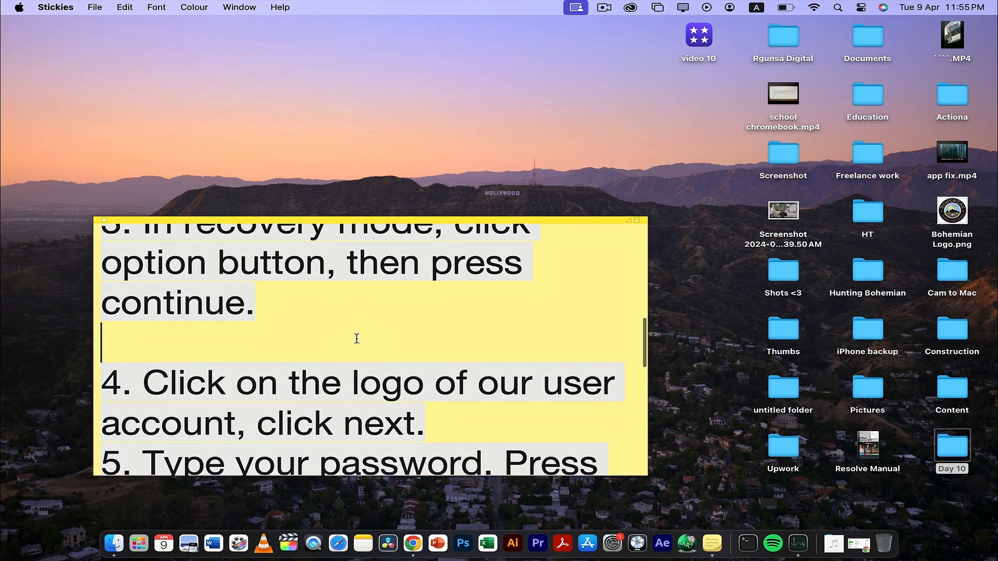
left_click(443, 425)
key("Return")
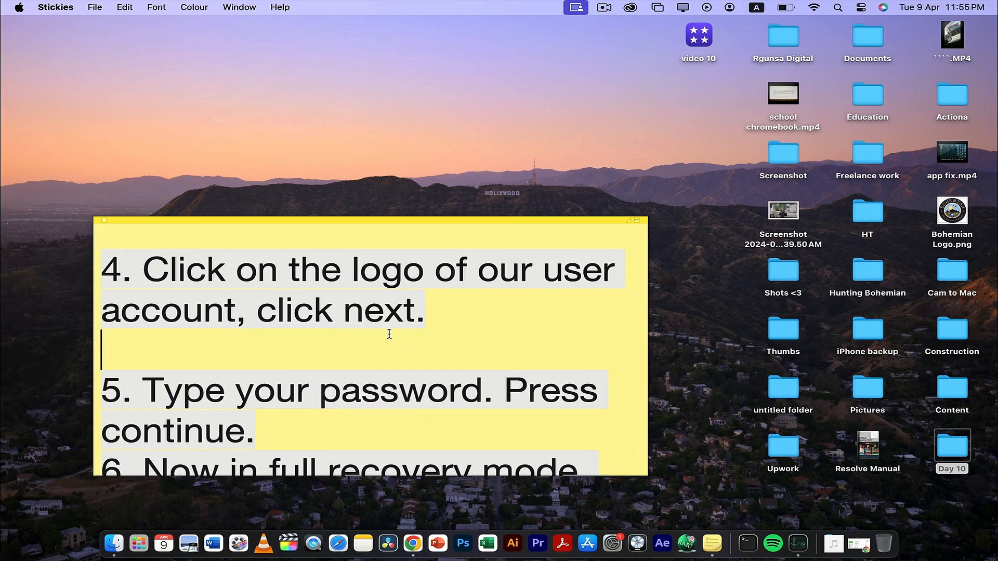
scroll(379, 320, "down", 2)
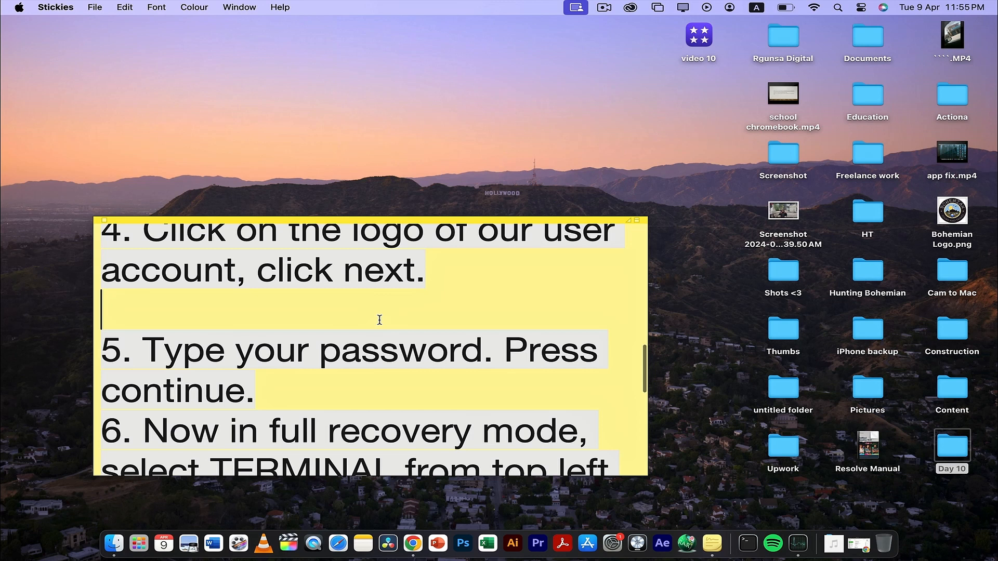
scroll(379, 320, "down", 2)
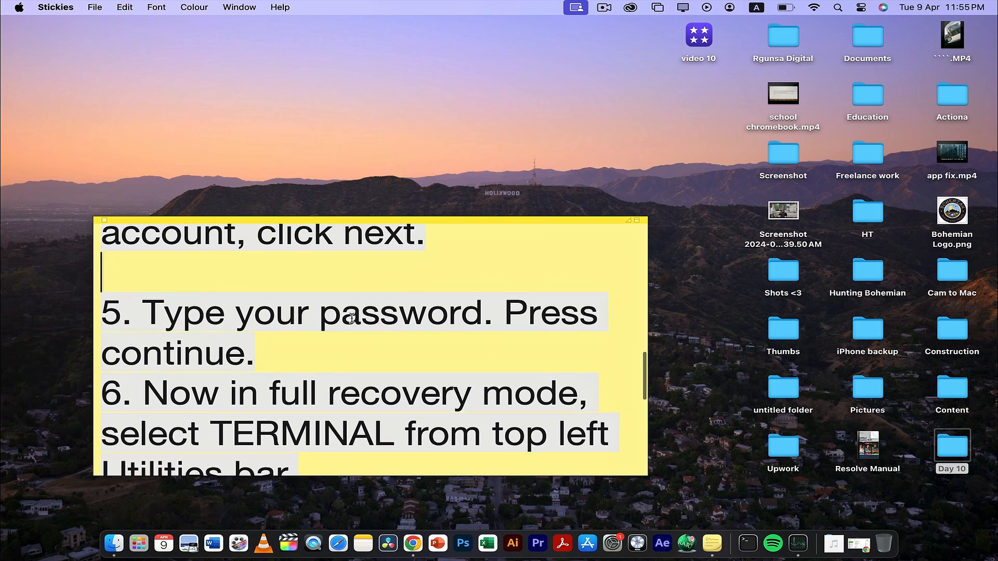
scroll(353, 317, "up", 3)
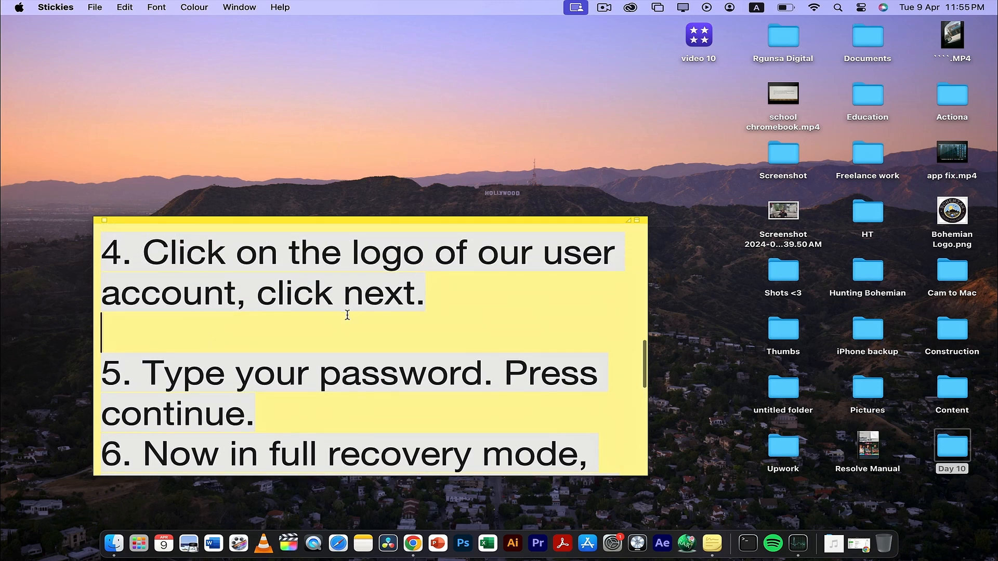
left_click(288, 414)
key("Return")
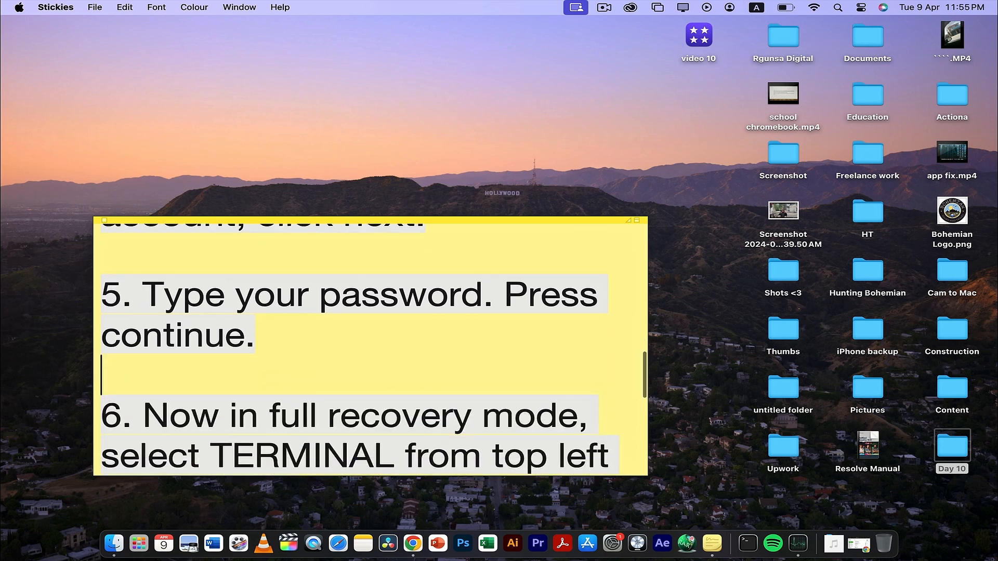
scroll(325, 343, "down", 3)
scroll(325, 343, "down", 1)
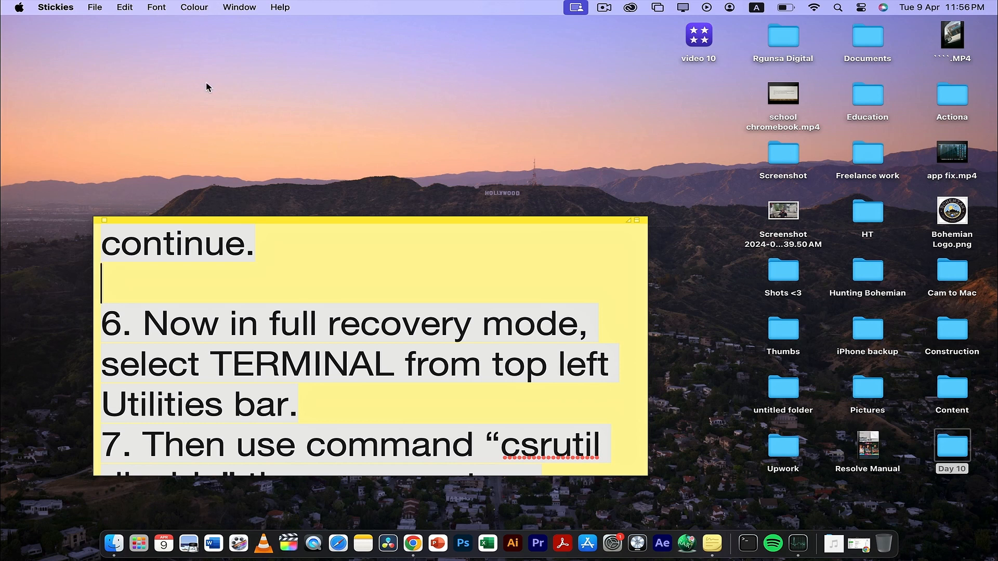
Insert blank lines after steps 6, 8 and 7
left_click(321, 409)
scroll(320, 409, "down", 1)
key("Return")
scroll(321, 409, "down", 3)
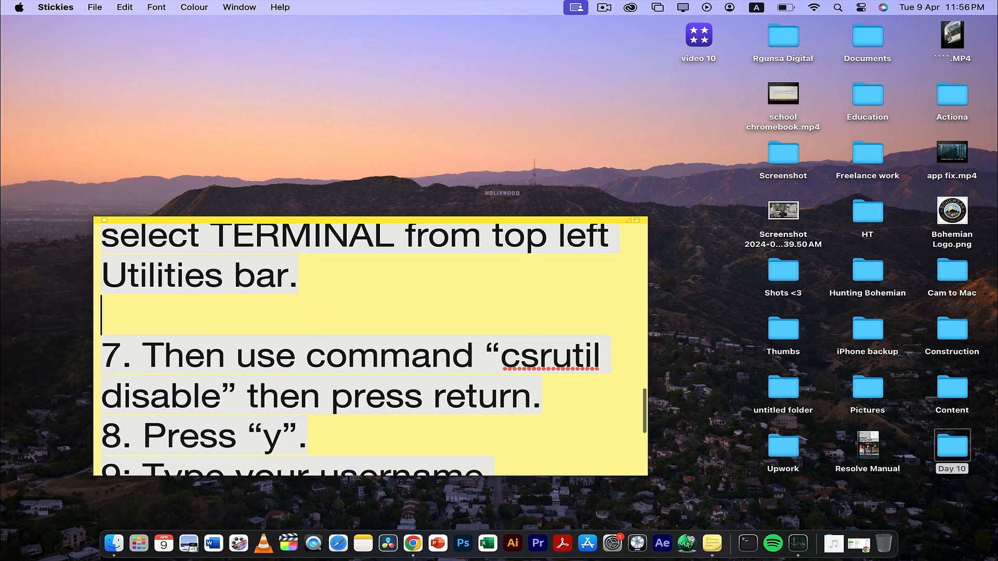
scroll(360, 367, "down", 3)
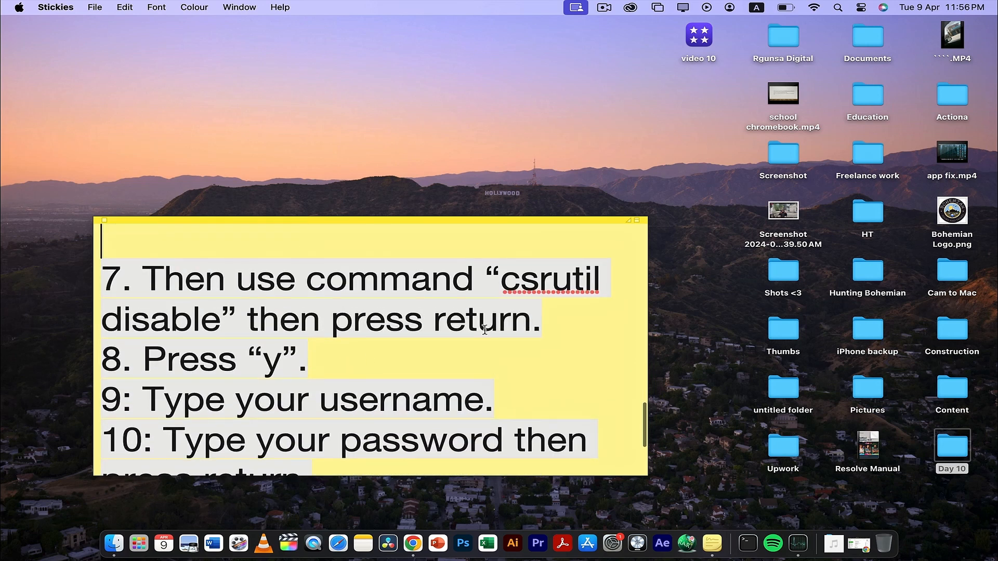
left_click(341, 373)
key("Return")
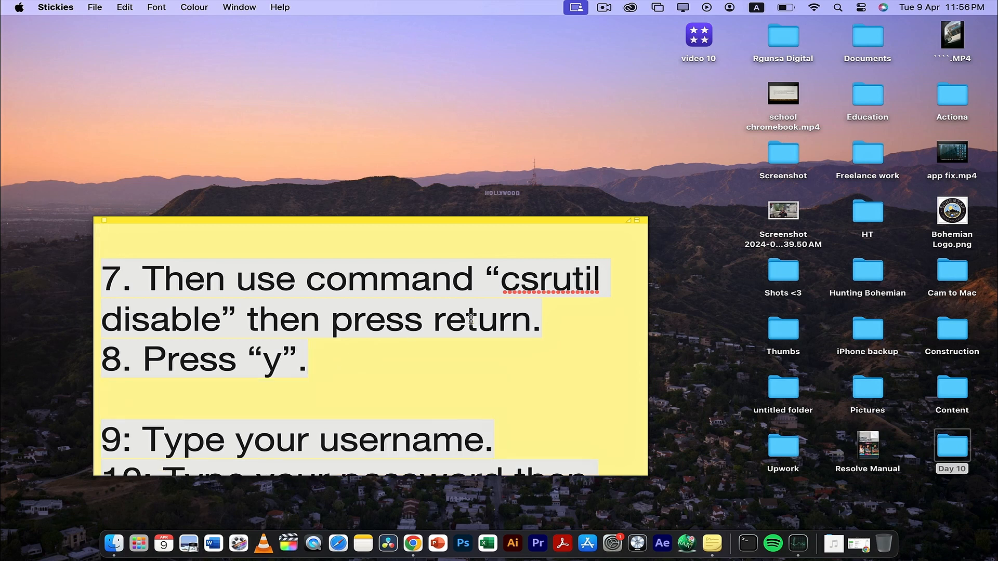
scroll(406, 312, "down", 2)
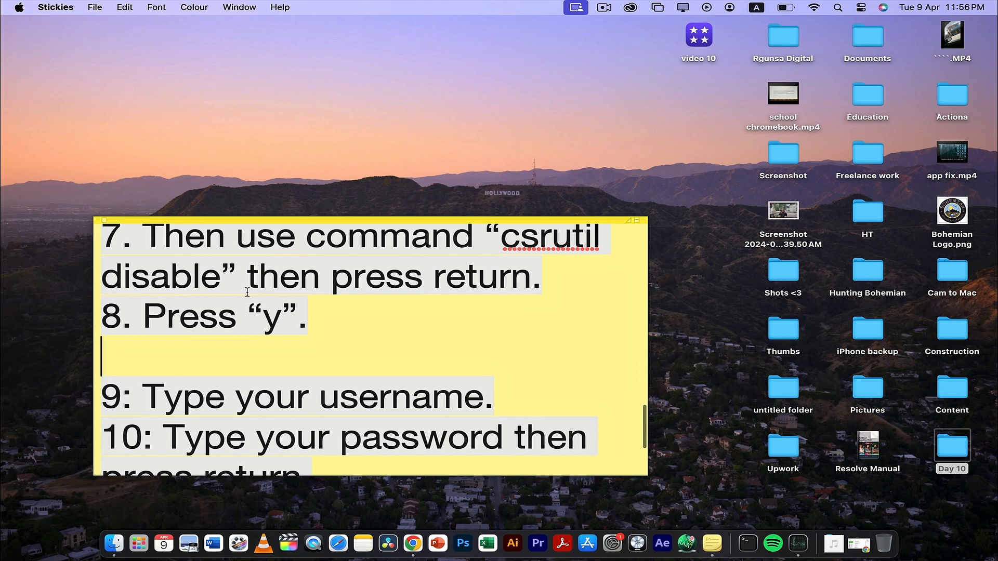
left_click(546, 281)
key("Return")
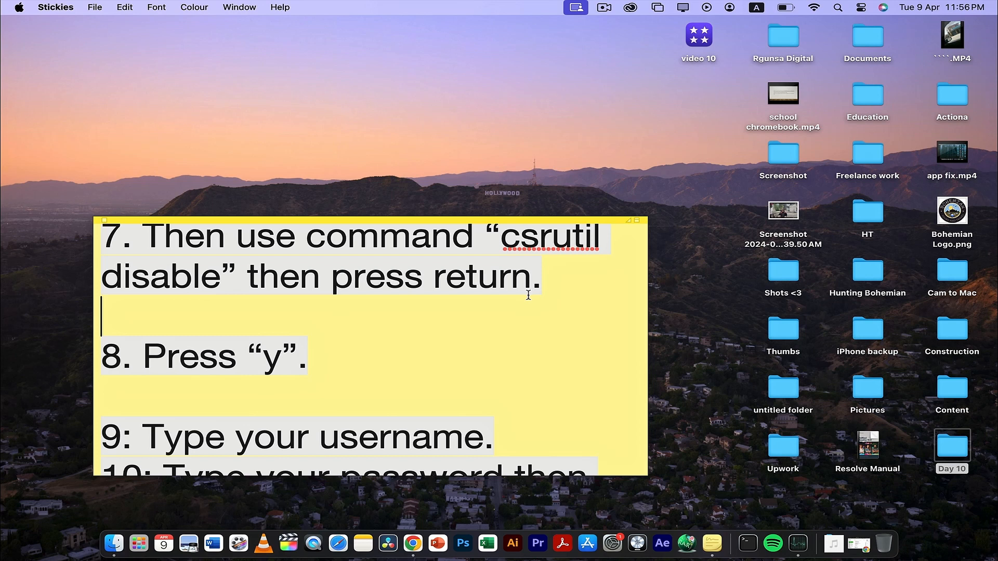
scroll(546, 258, "down", 2)
scroll(468, 347, "down", 1)
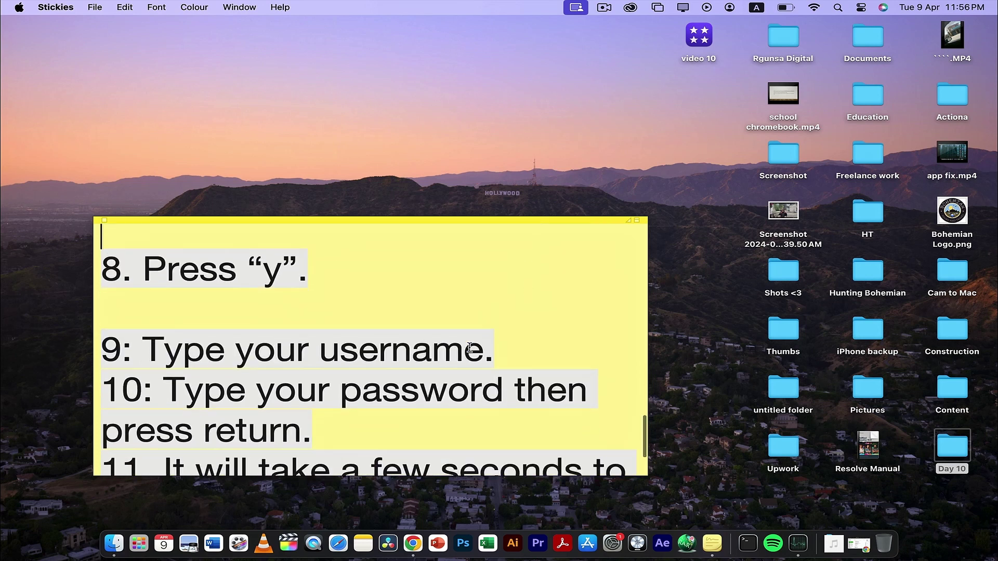
Insert blank lines after steps 9 and 10, leaving step 11 at the end
left_click(504, 347)
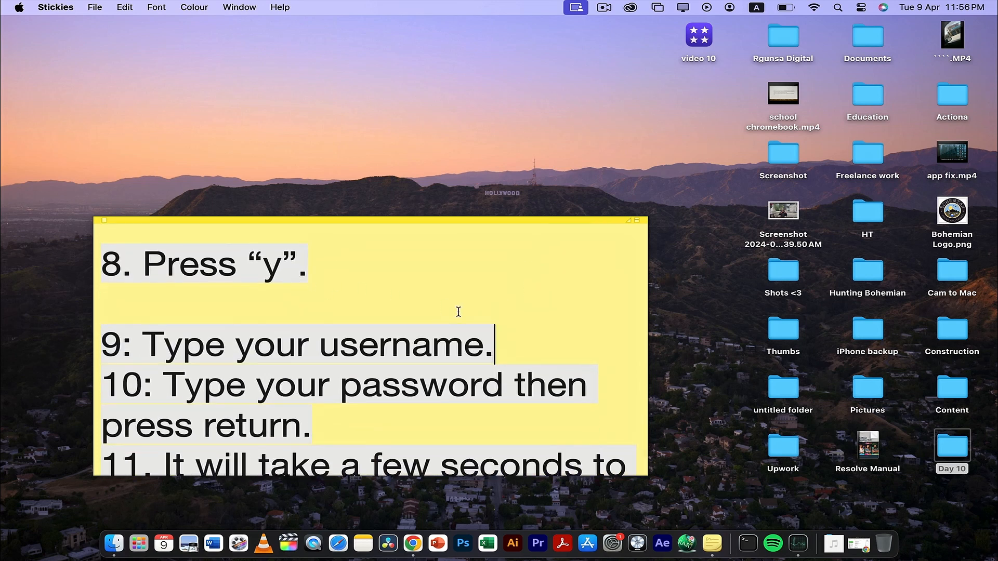
key("Return")
scroll(374, 347, "down", 1)
scroll(424, 360, "down", 1)
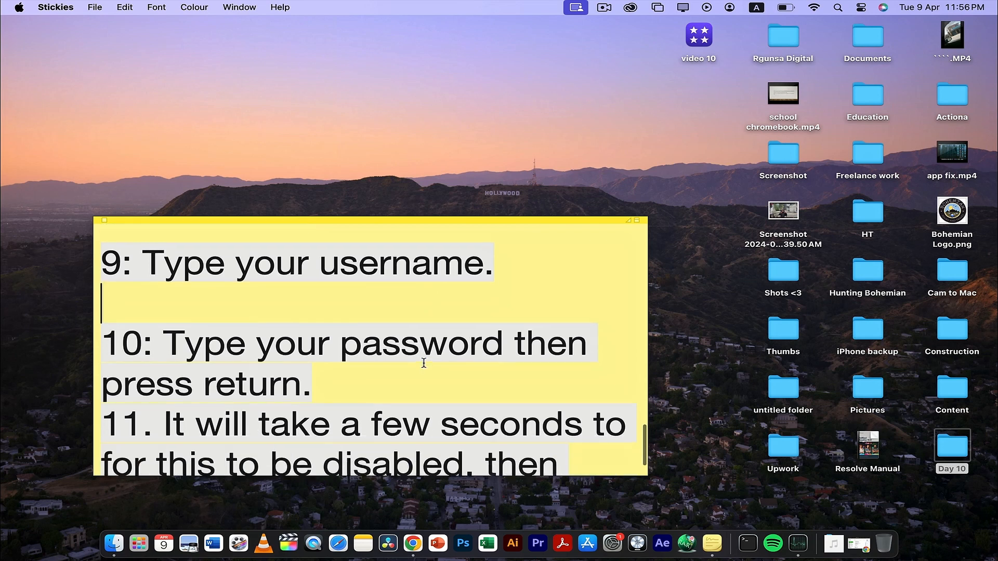
left_click(384, 379)
key("Return")
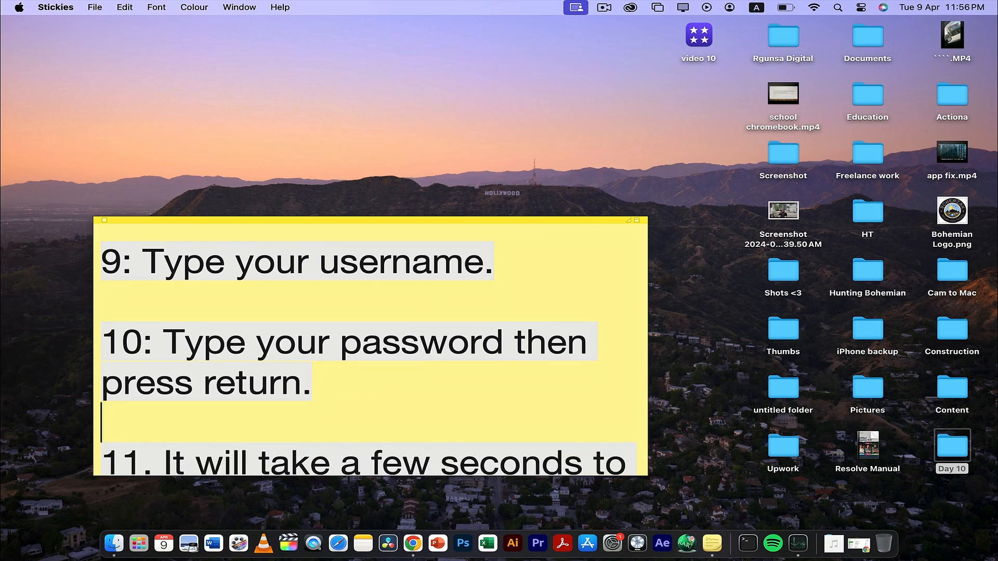
scroll(374, 346, "down", 1)
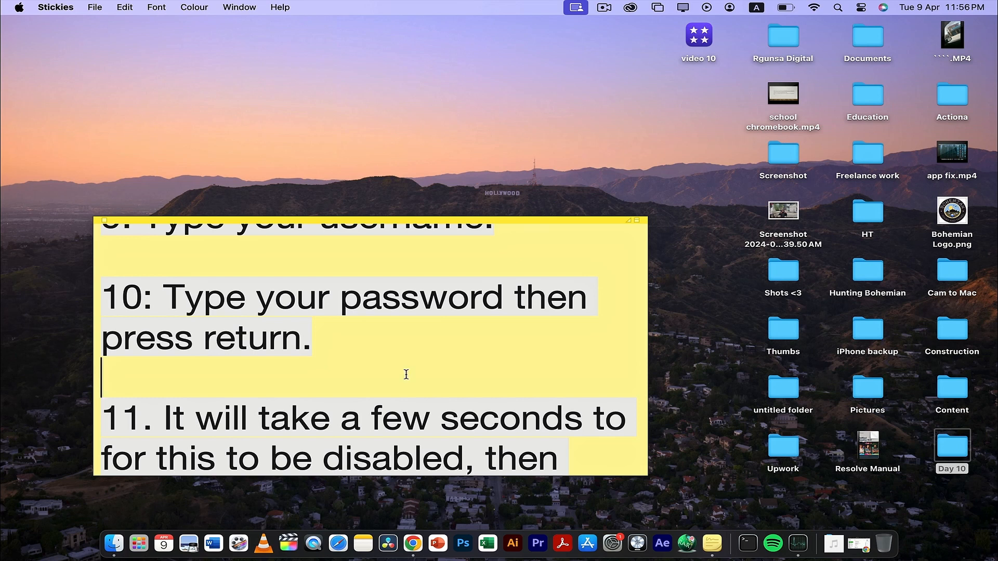
scroll(429, 371, "down", 1)
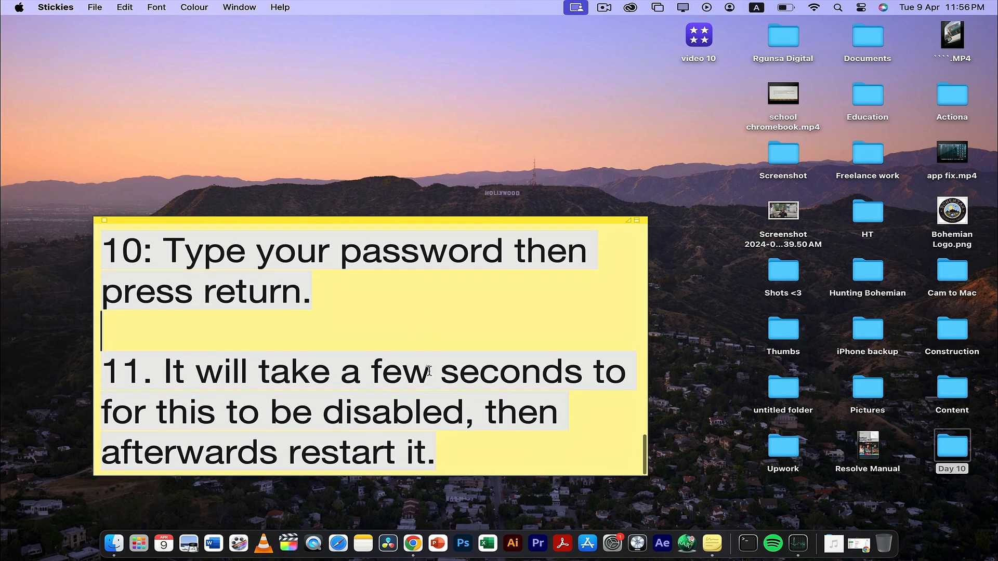